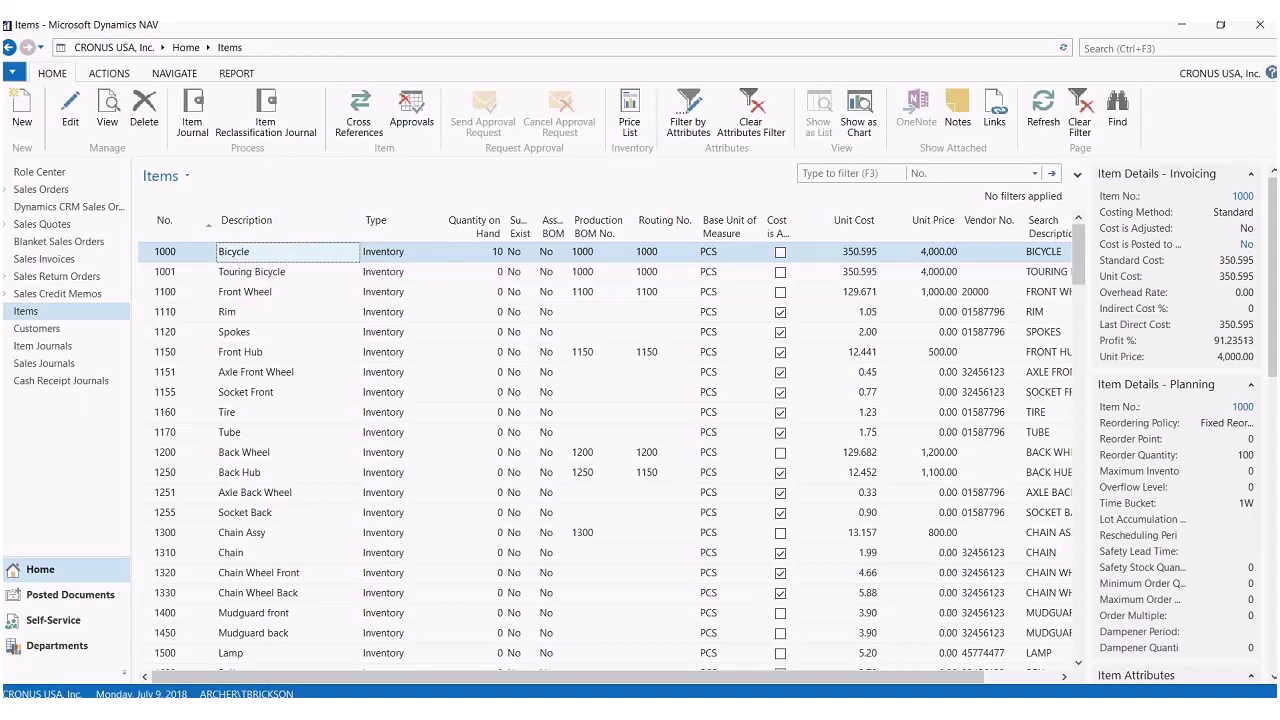
Open the Item Attributes list by searching for "item att", and reopen it from the Inventory & Pricing page of Sales & Marketing.
click(1122, 46)
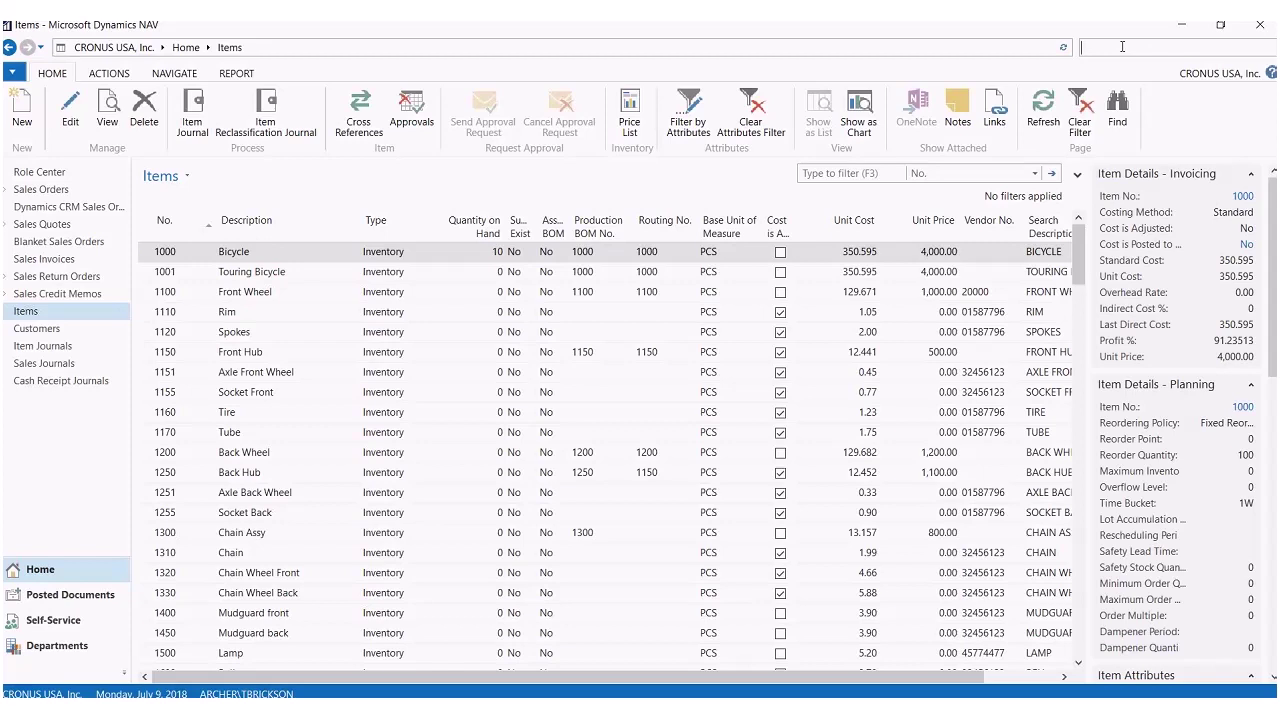
text(item att)
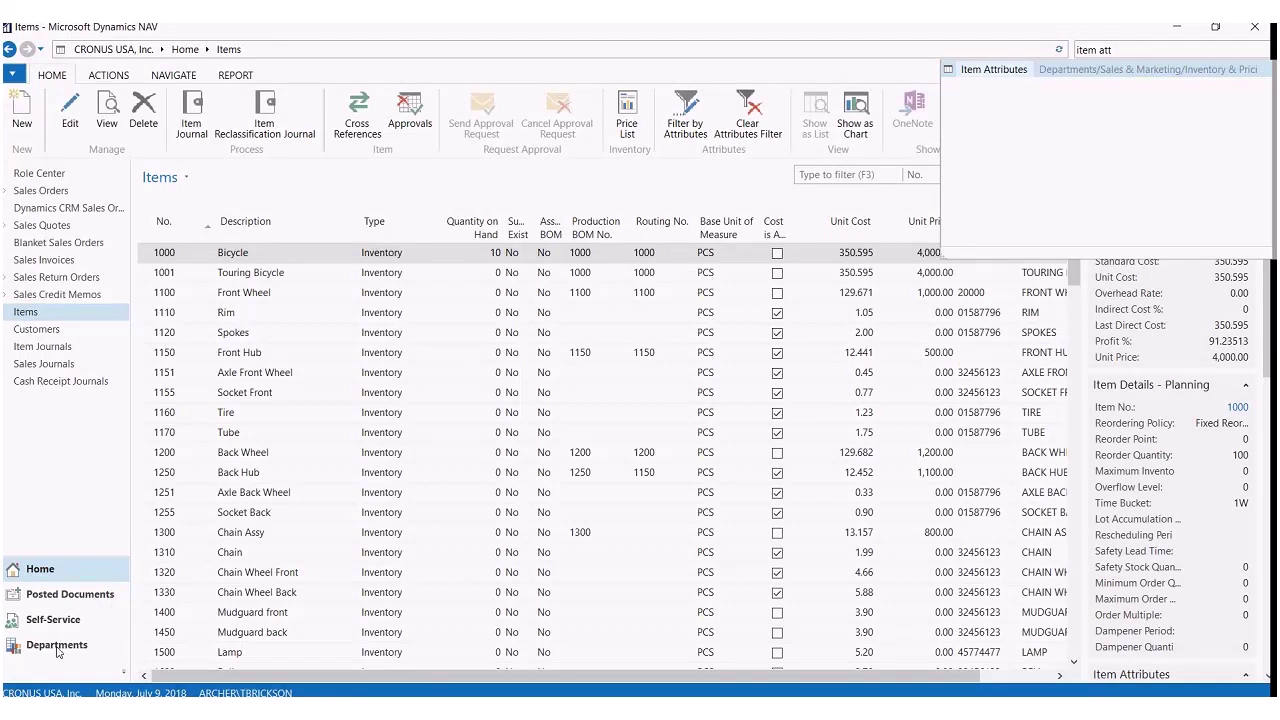
key(Return)
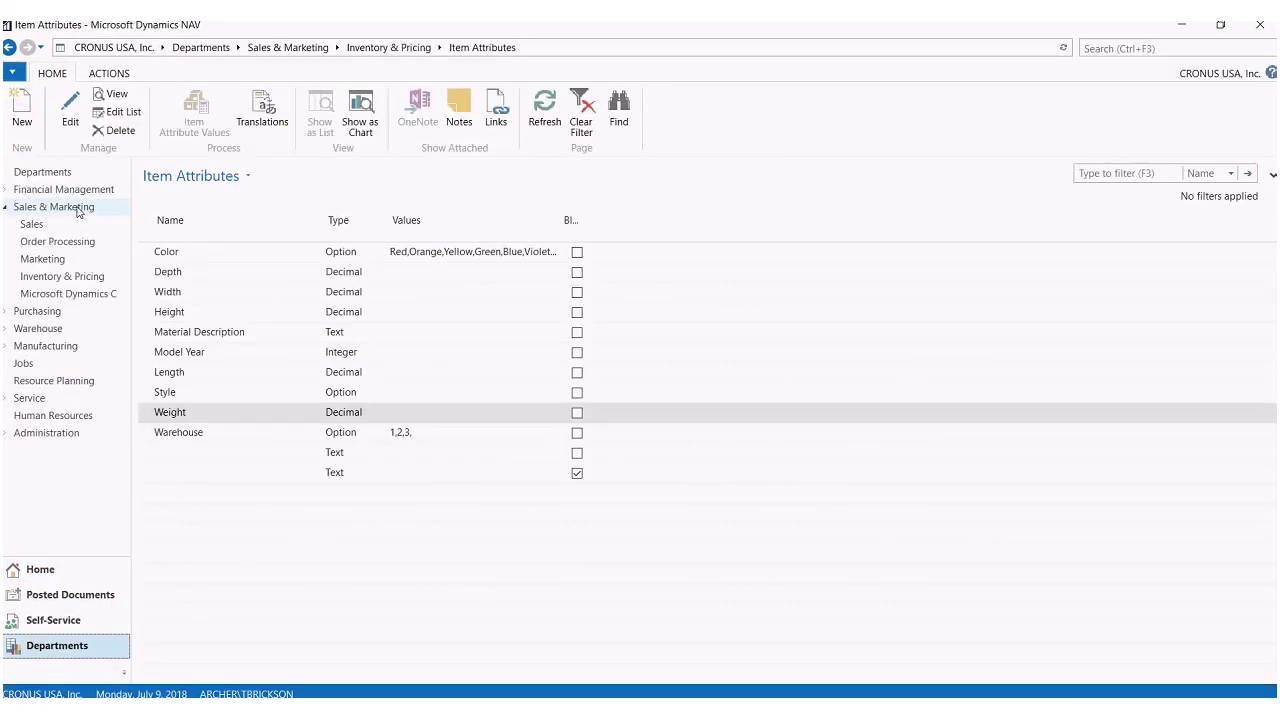
click(58, 279)
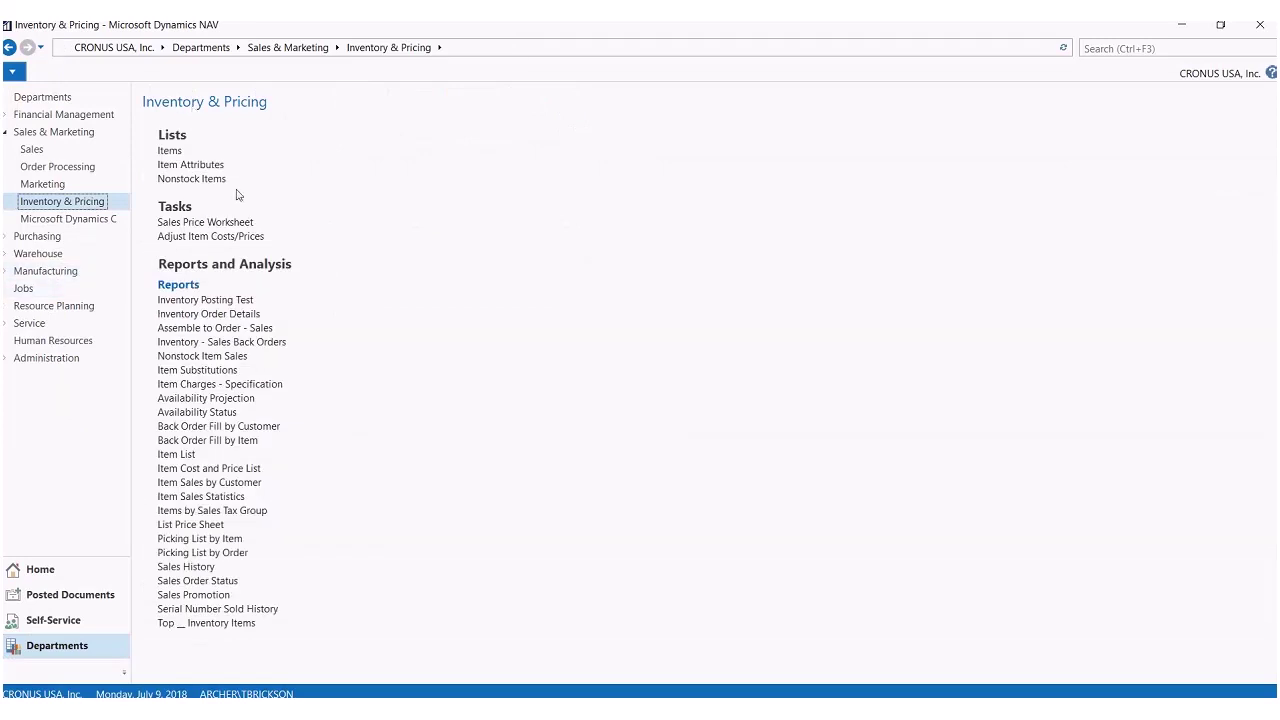
click(193, 168)
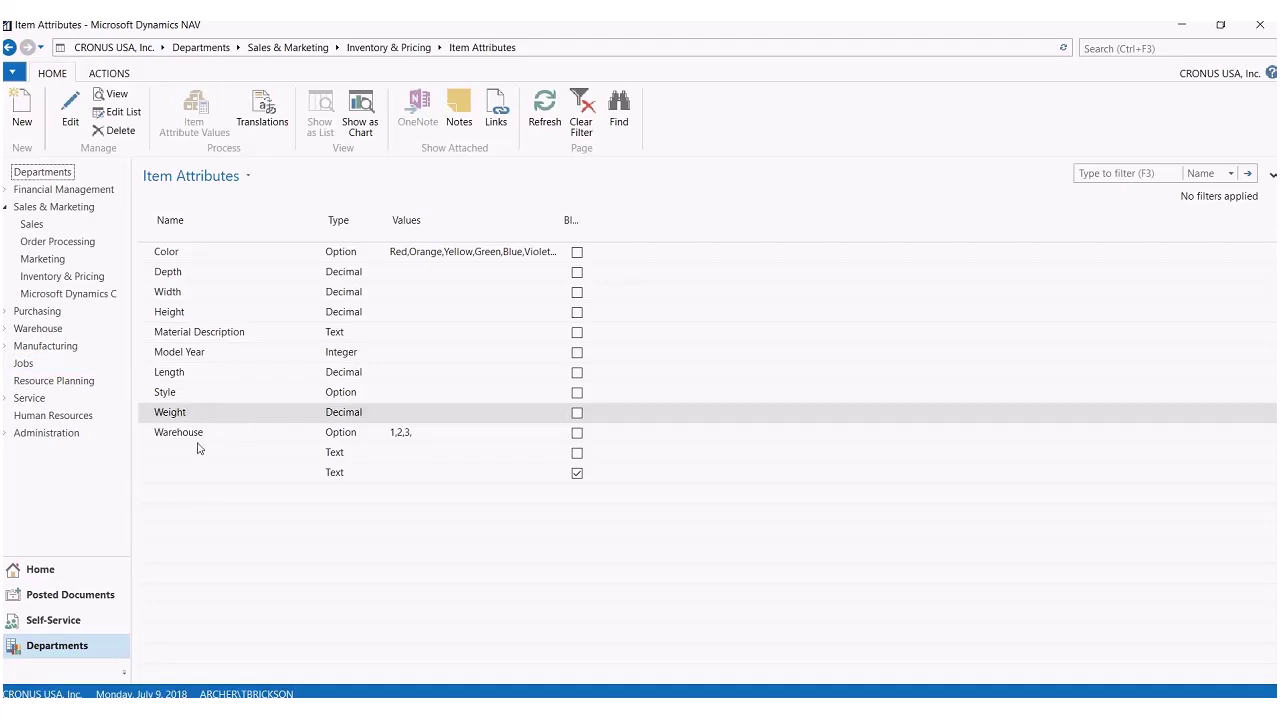
Create an unnamed item attribute with type Text, review the available types, mark it as blocked and close its card.
click(22, 113)
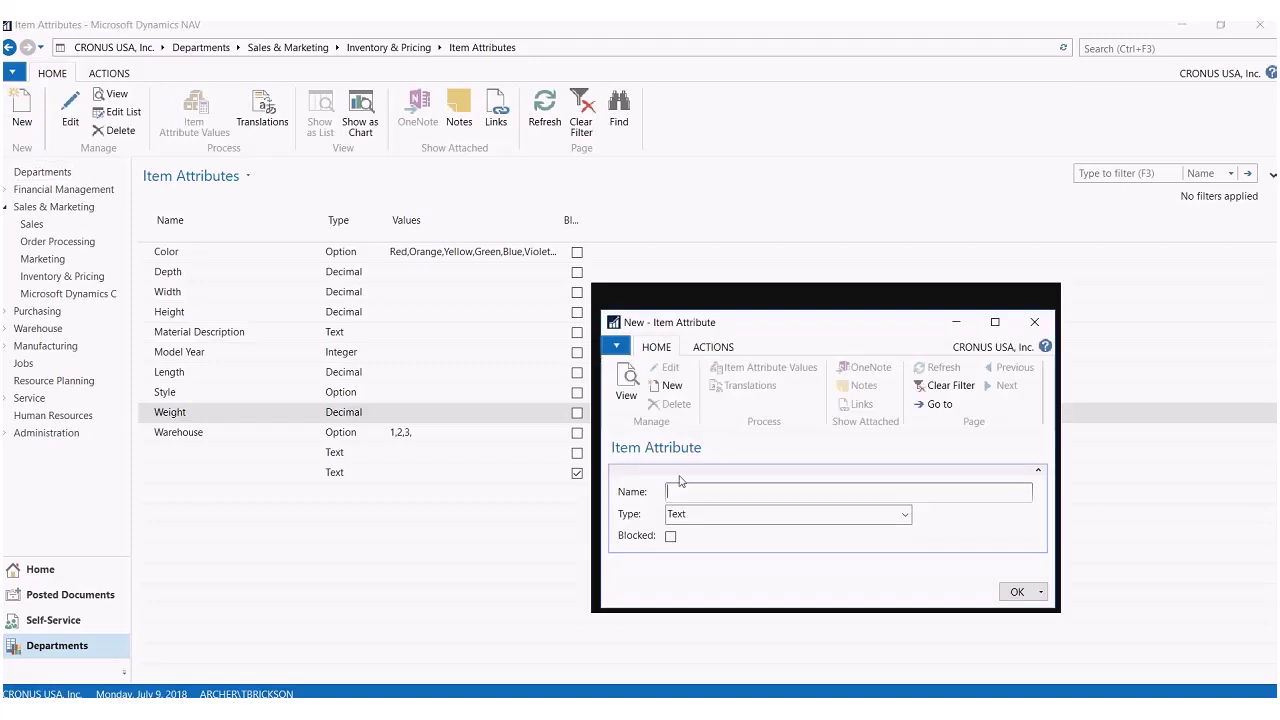
click(891, 518)
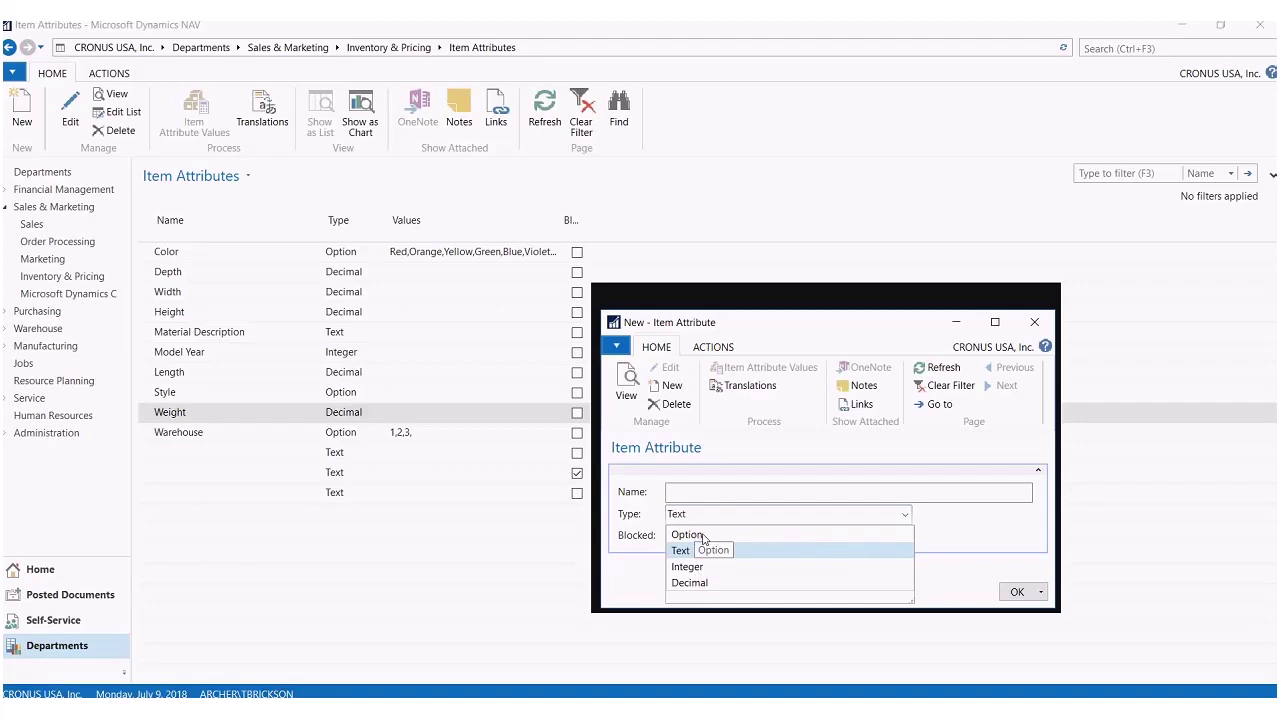
click(933, 538)
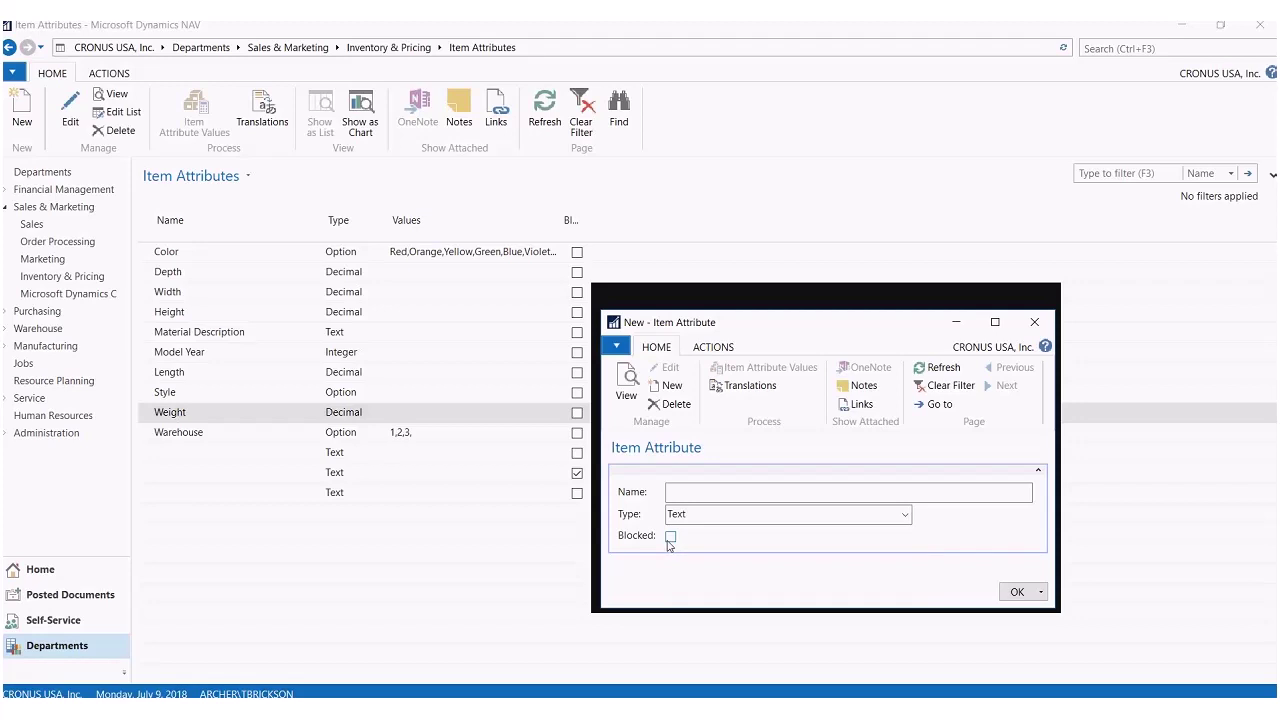
click(670, 537)
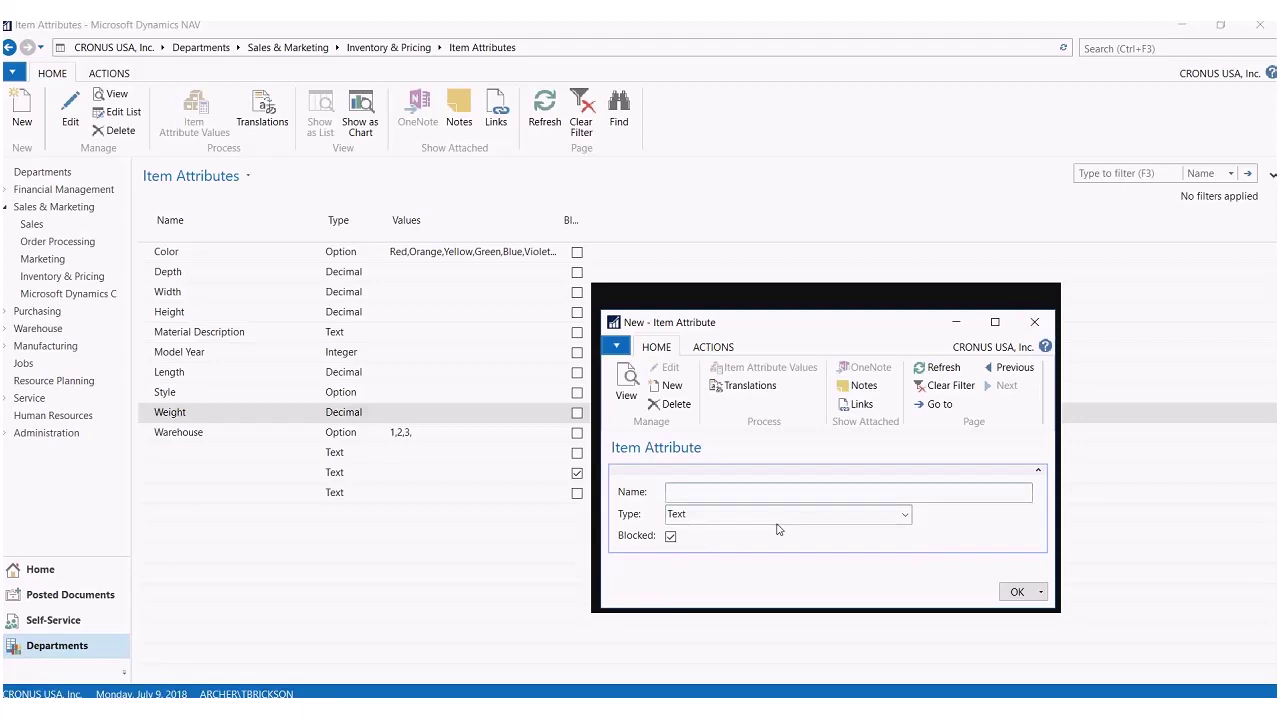
key(Escape)
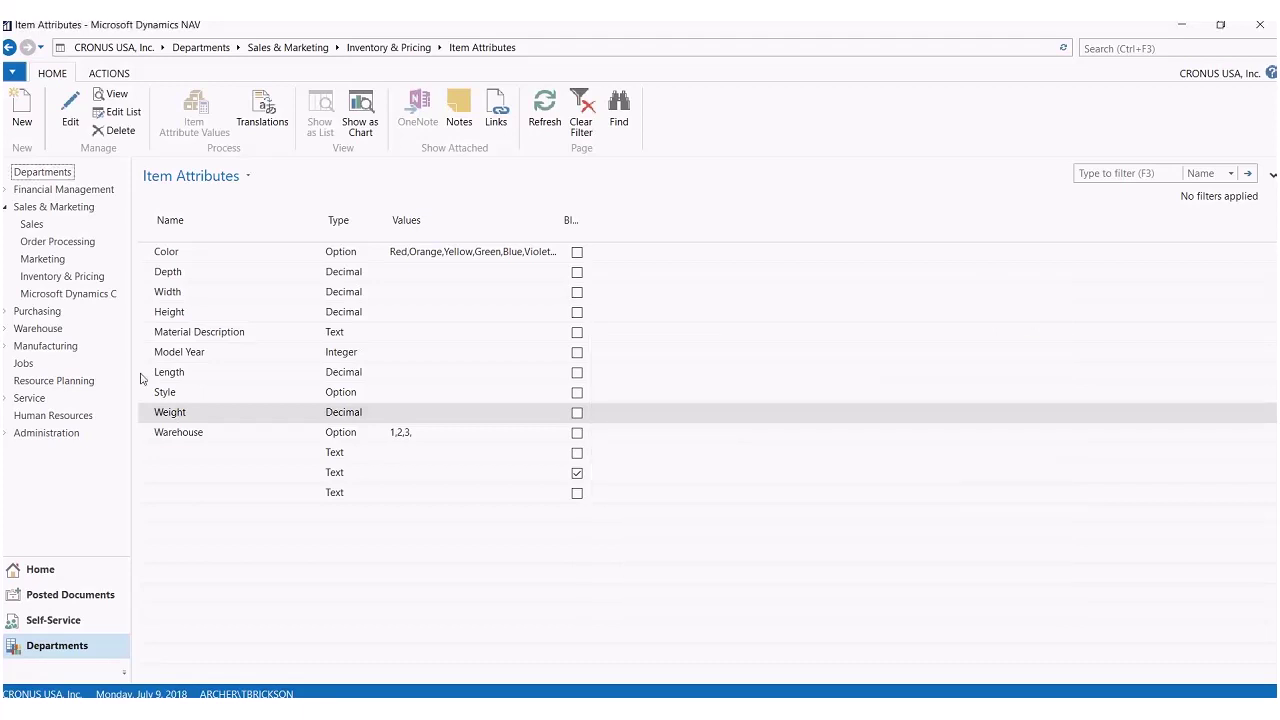
Open the Weight attribute's card, examine its name and unit of measure, and close it without changes.
click(212, 421)
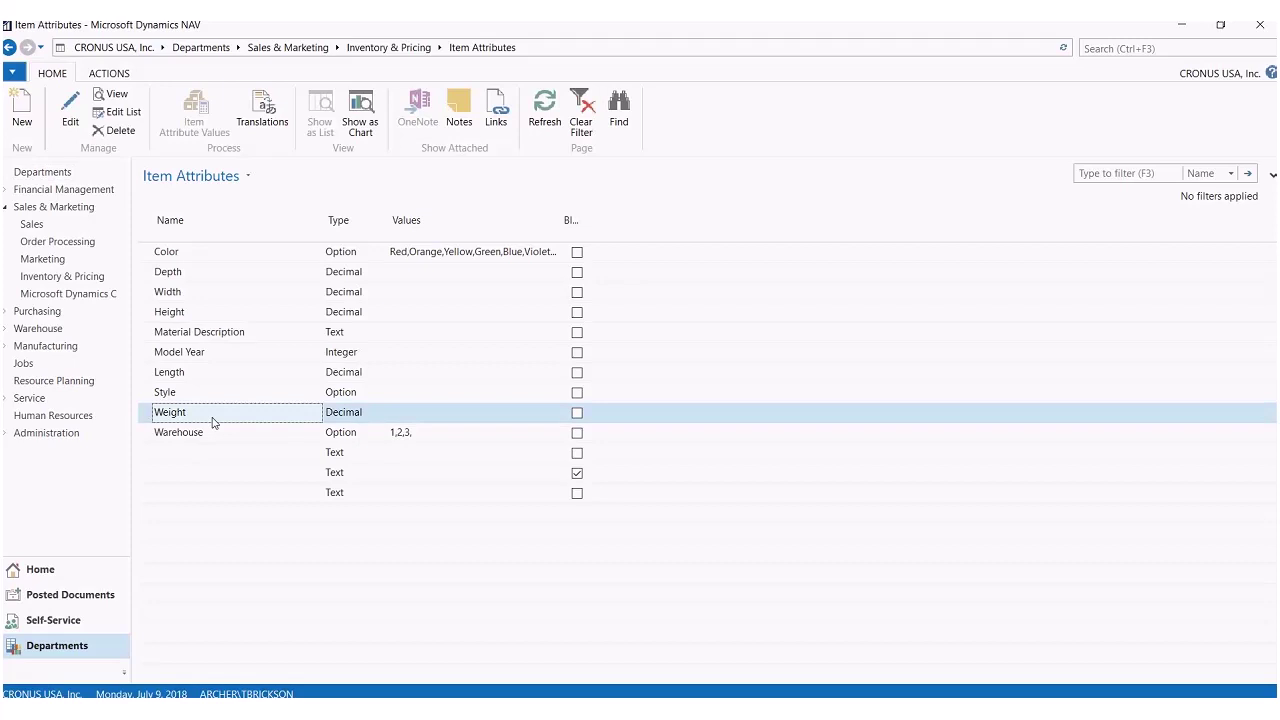
double_click(212, 421)
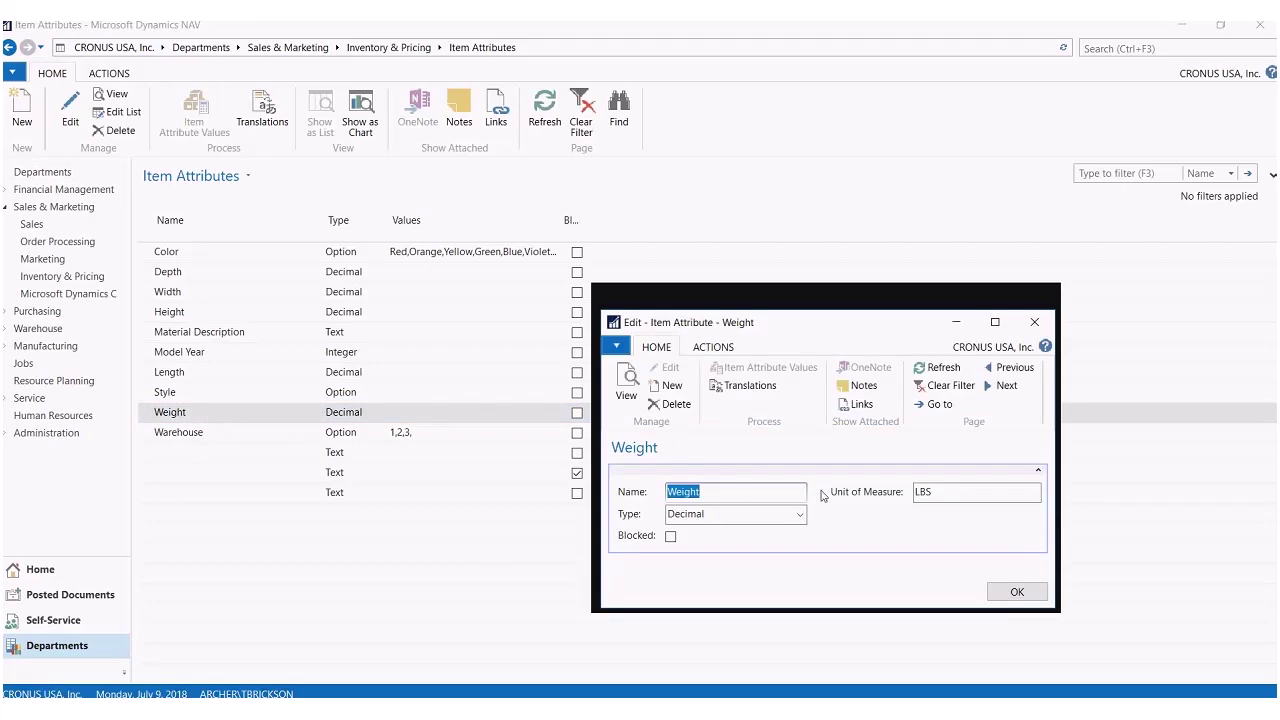
click(747, 493)
click(898, 497)
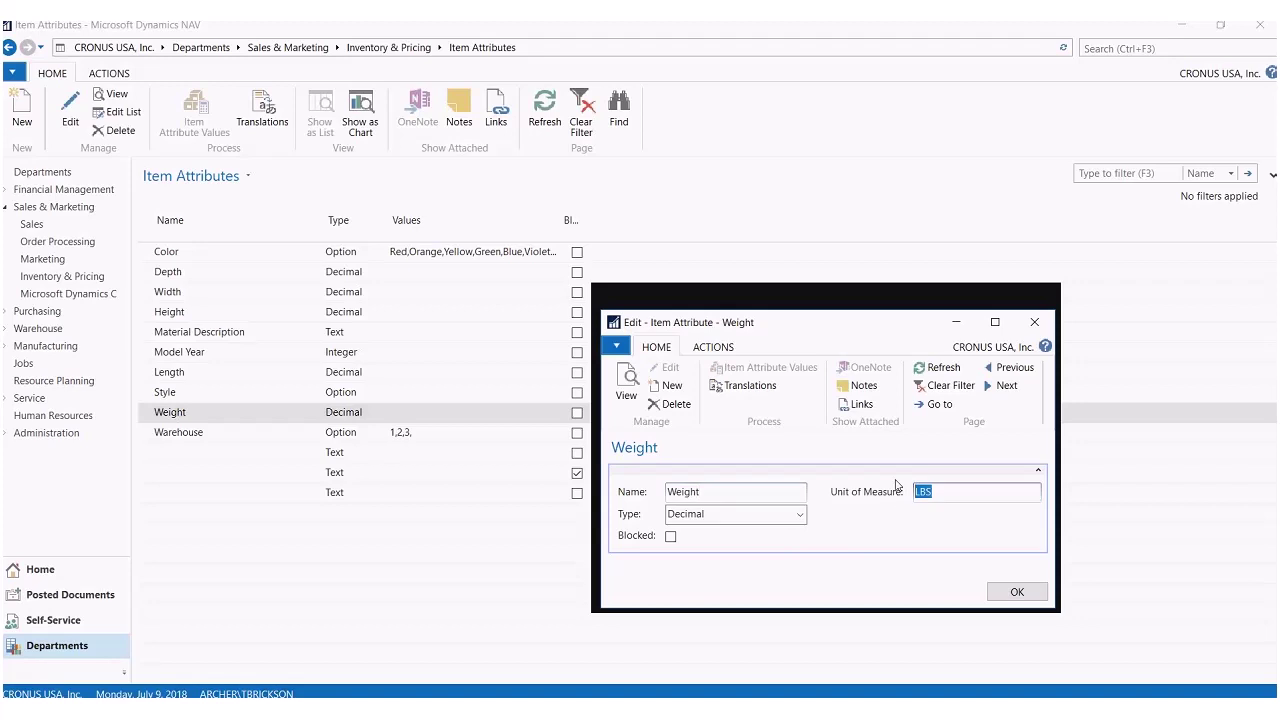
click(651, 493)
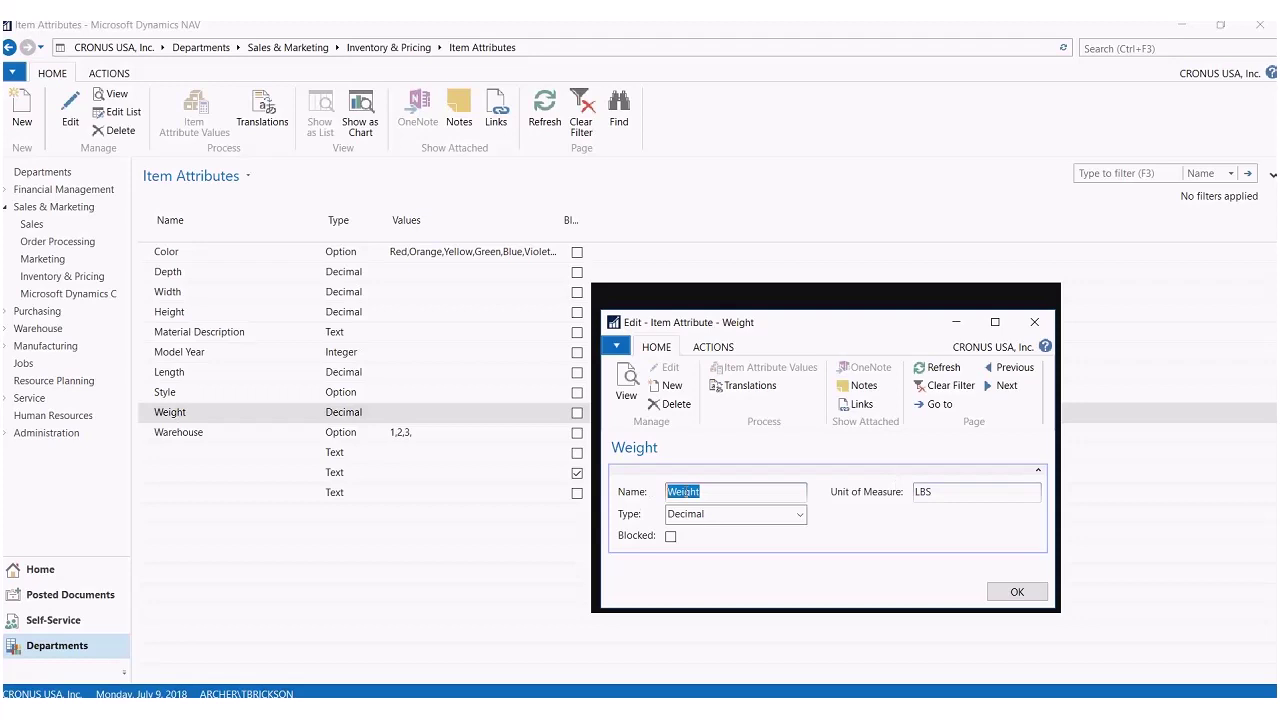
click(947, 491)
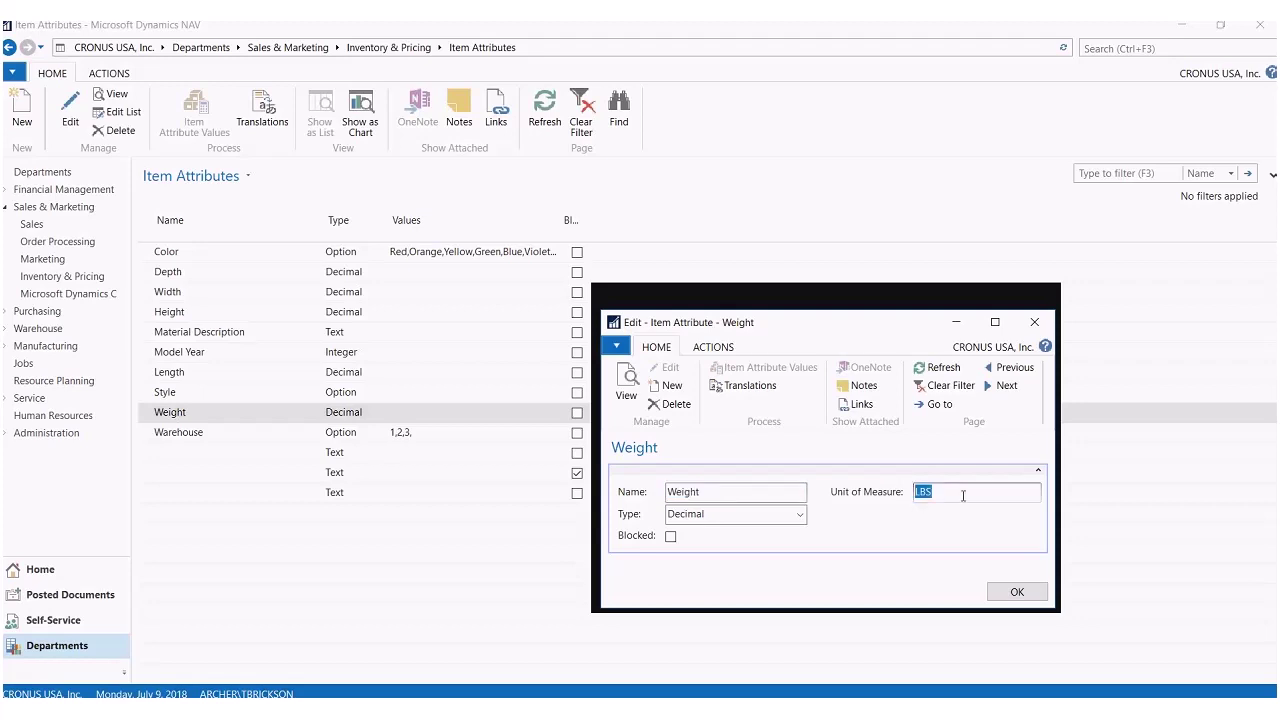
click(1040, 327)
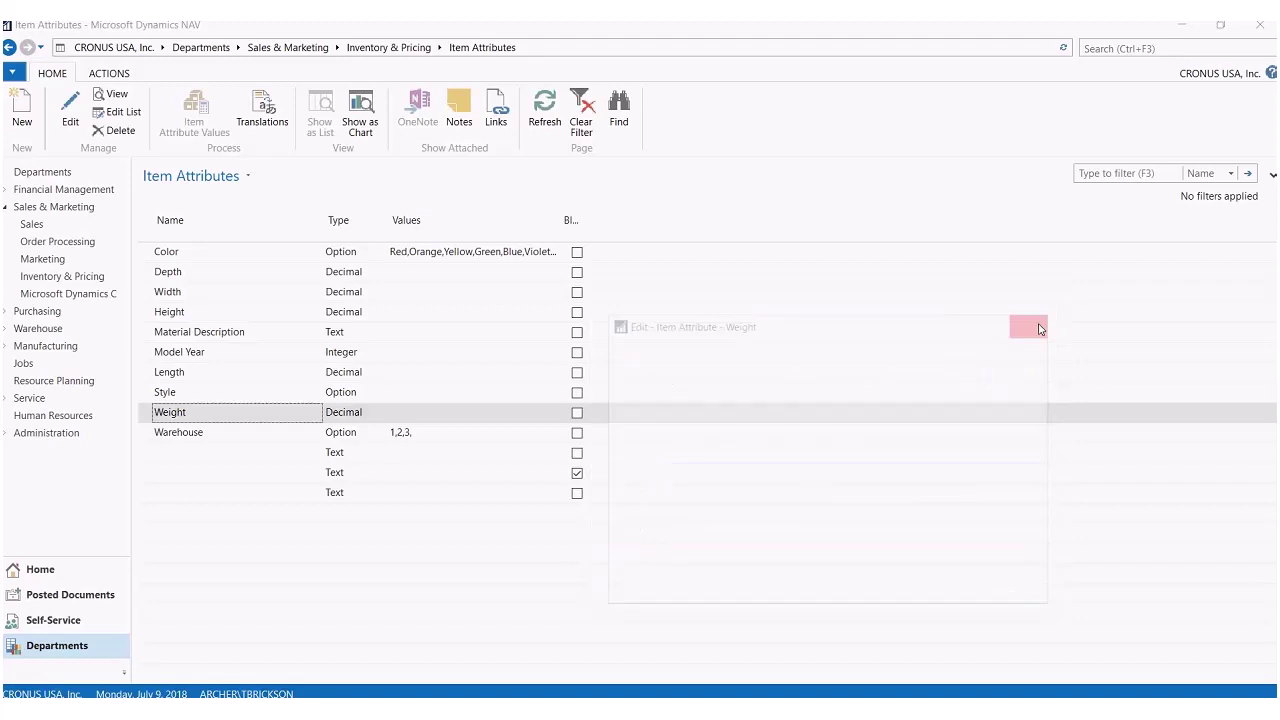
Search for "item" and open the Items list.
click(1194, 46)
text(item)
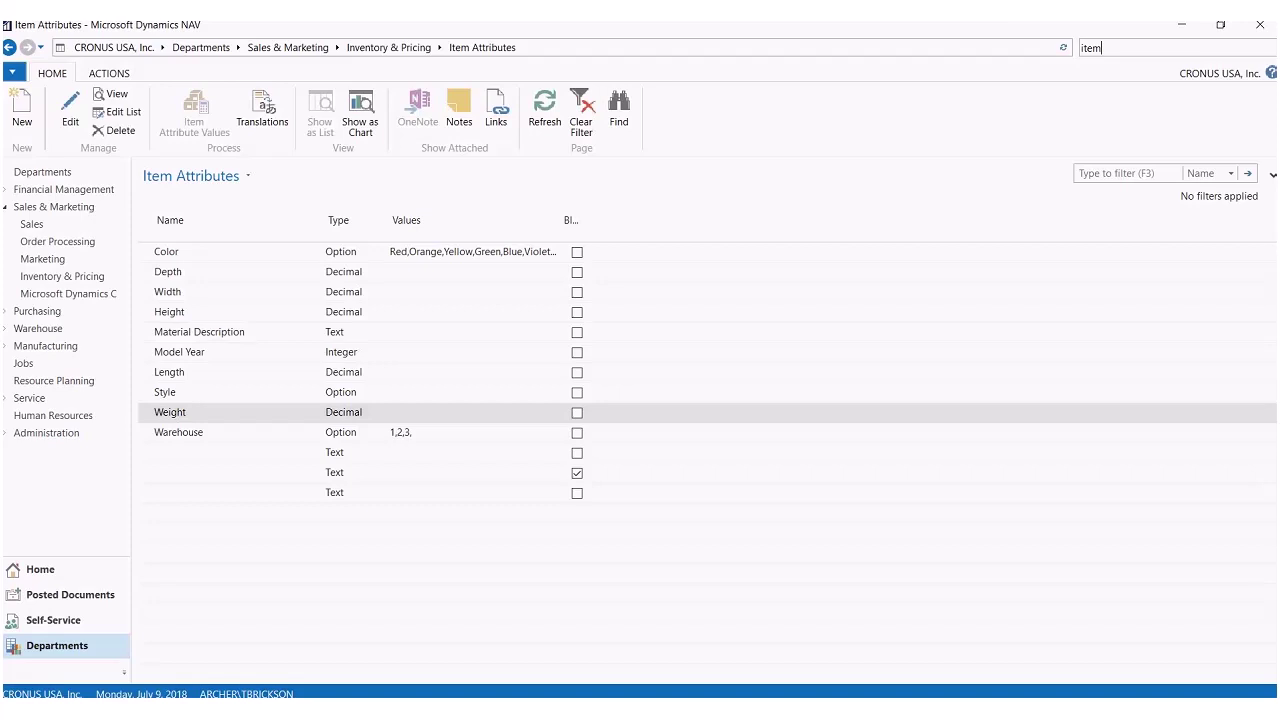
key(Return)
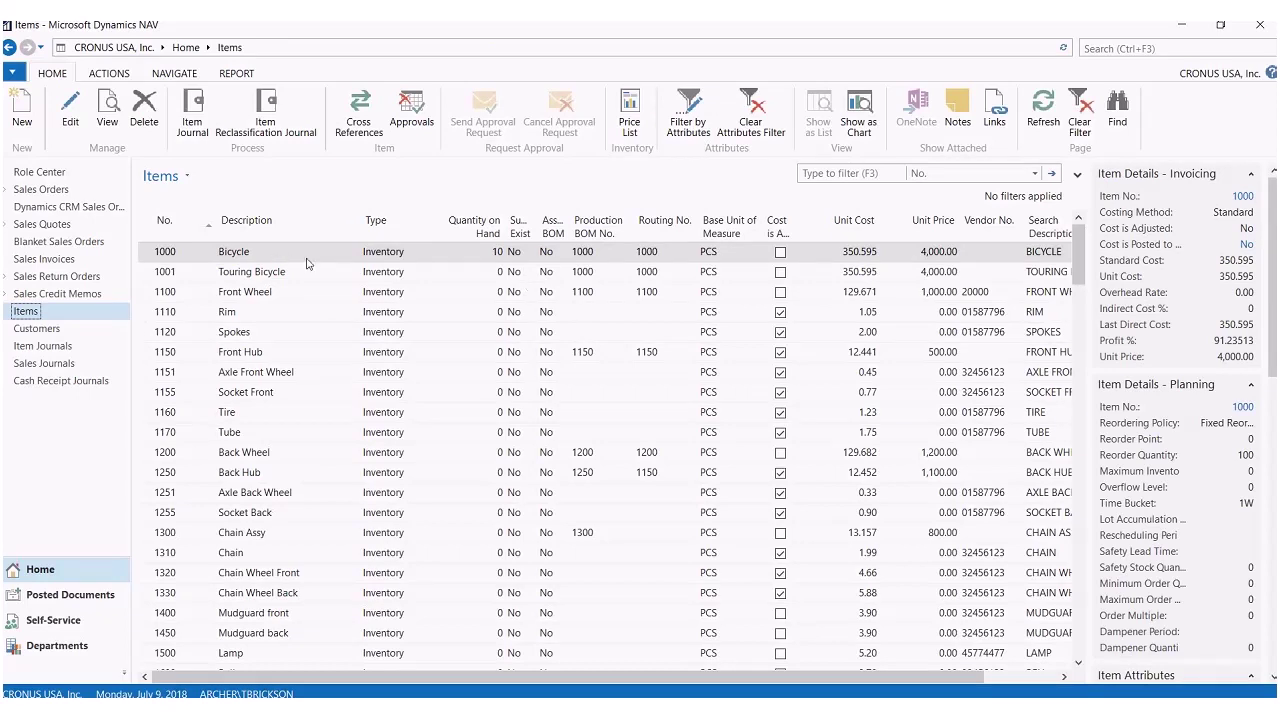
Add a Material Description attribute without a value to item 1000 Bicycle and close its attribute values.
click(106, 78)
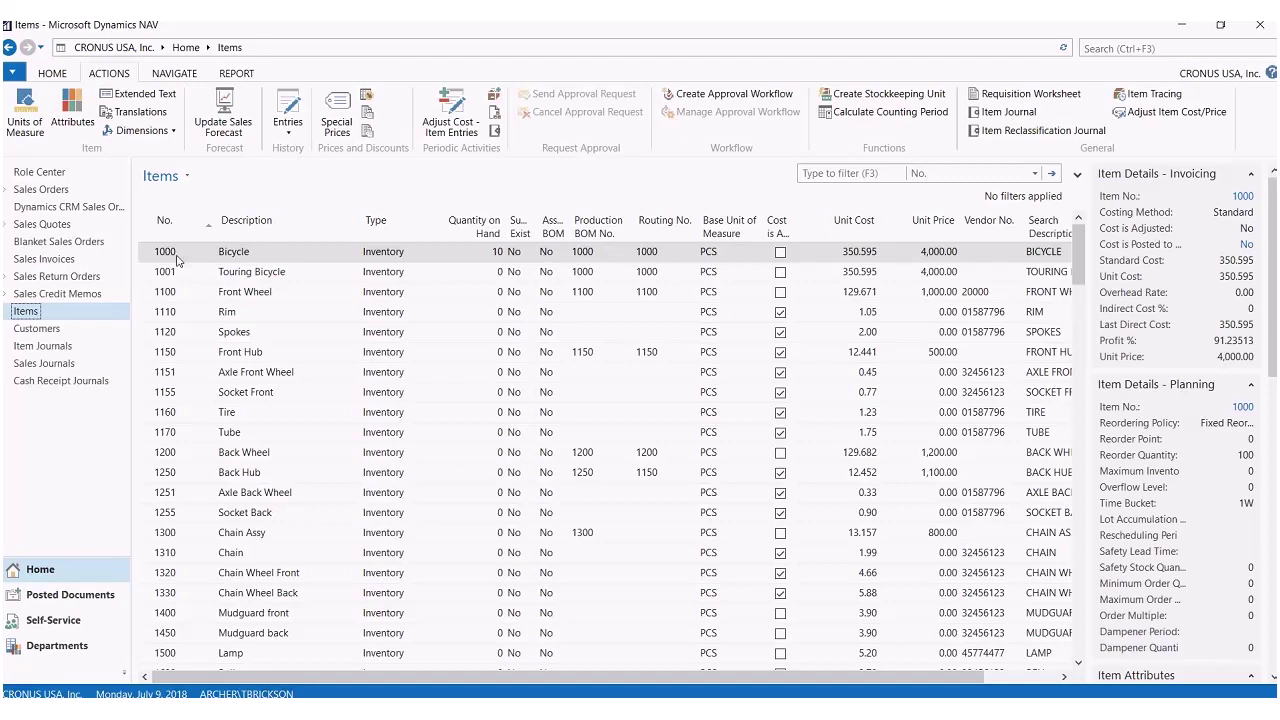
click(72, 108)
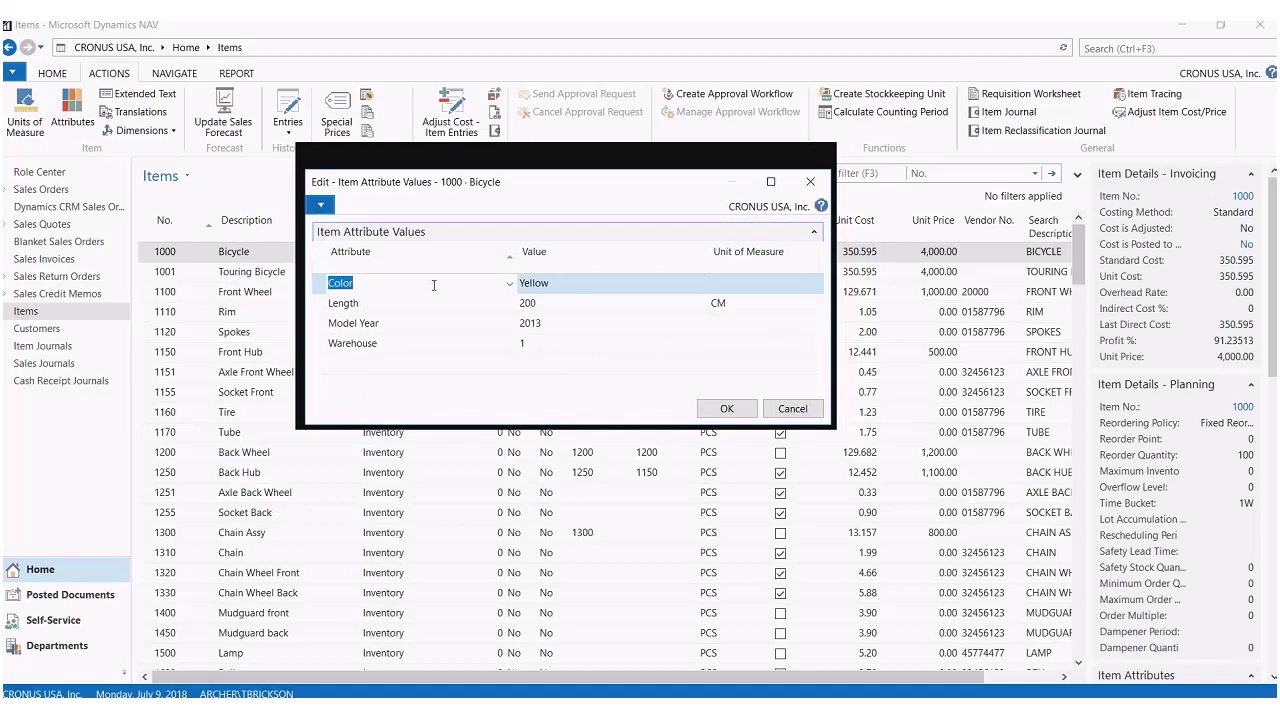
click(510, 285)
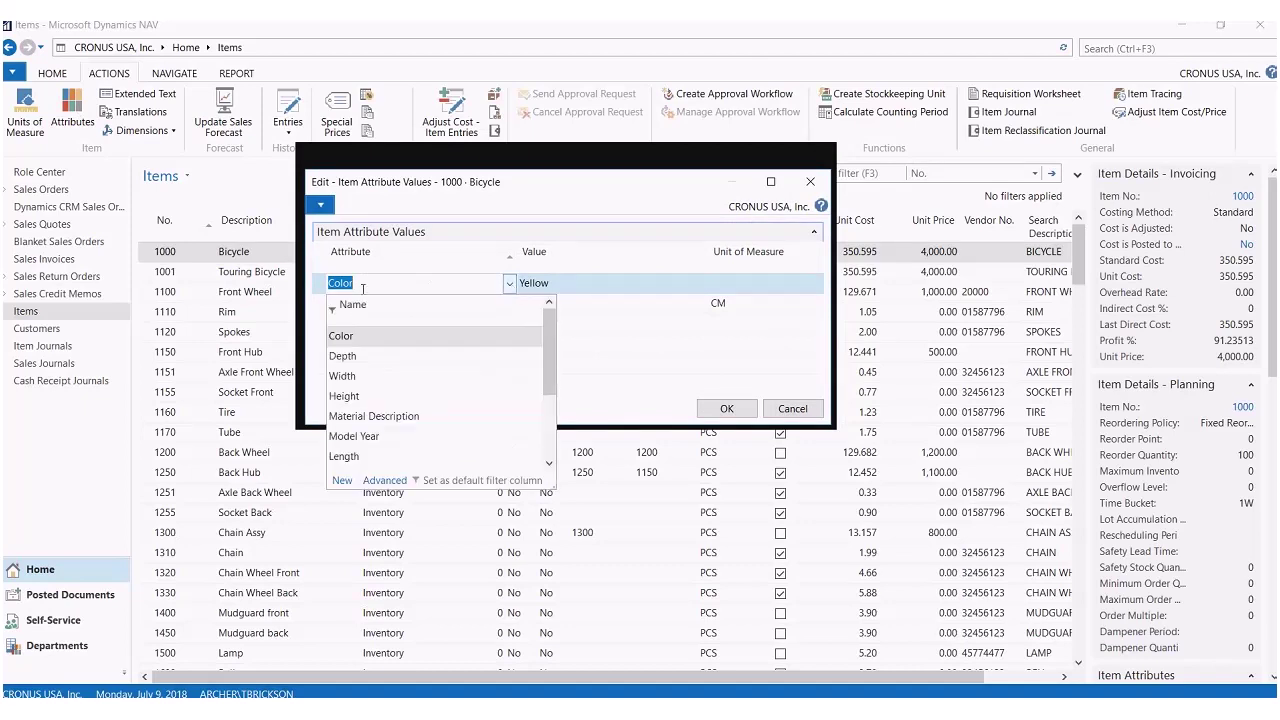
click(496, 272)
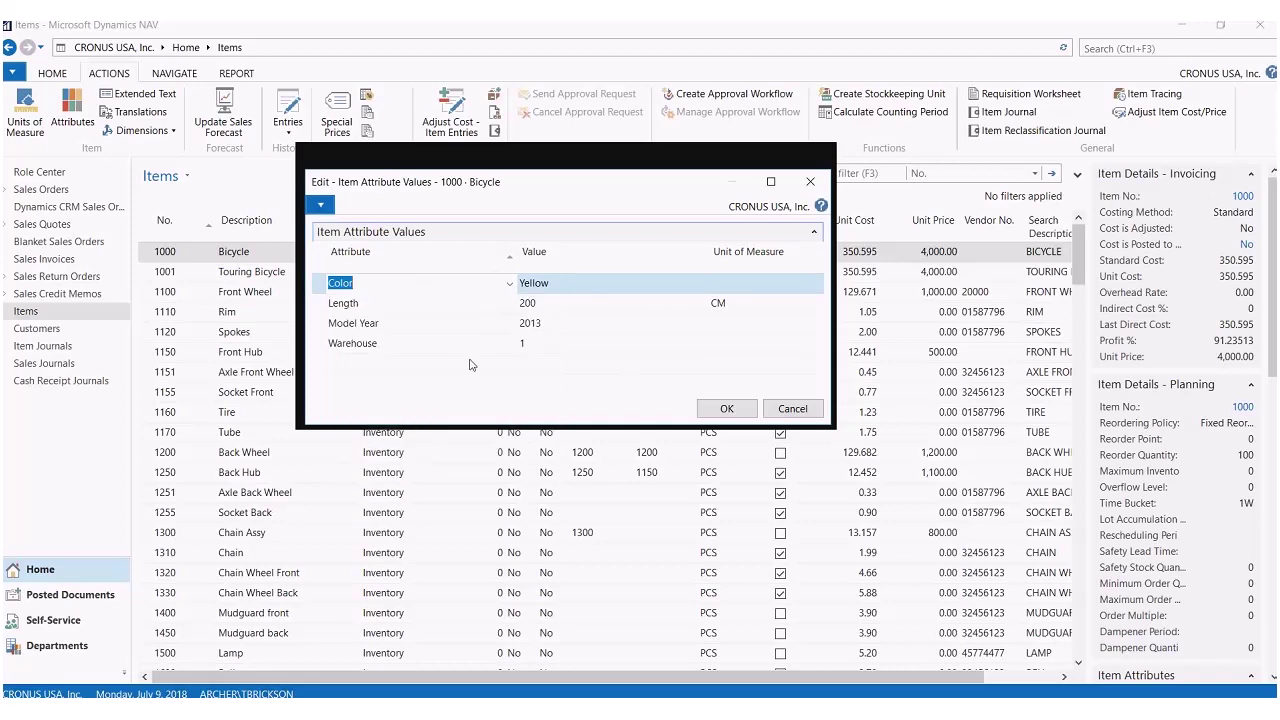
click(509, 363)
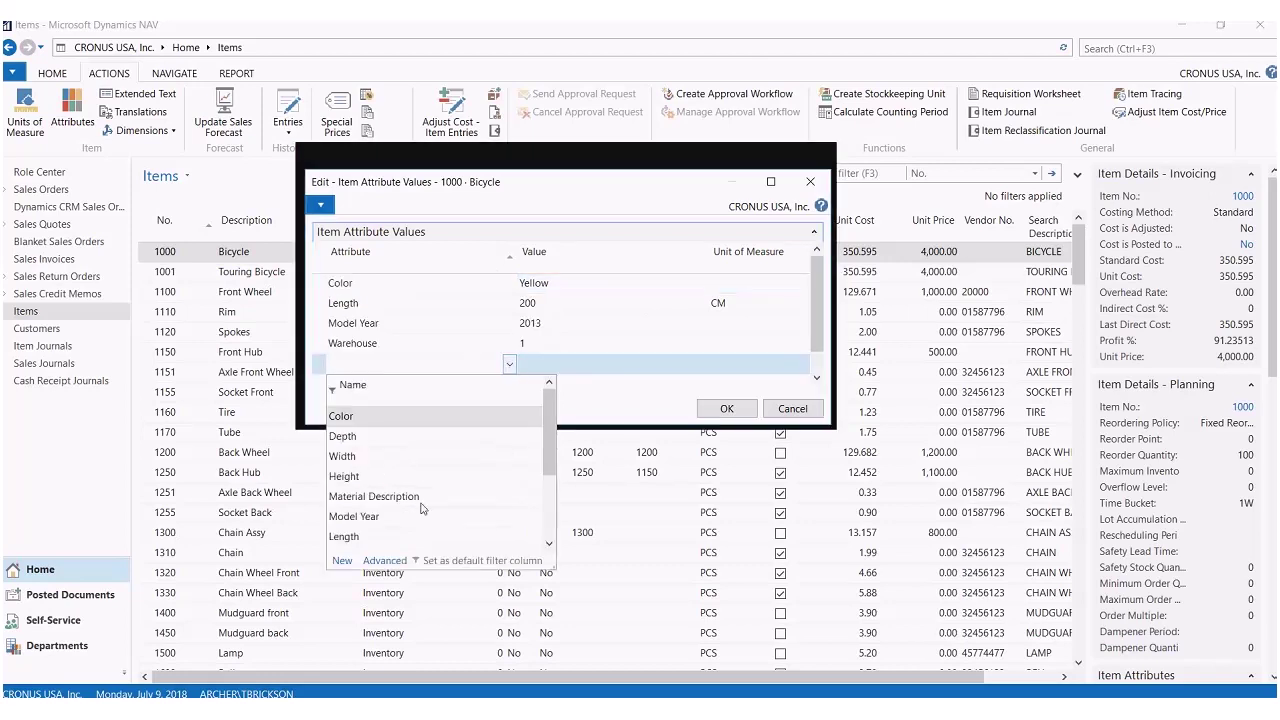
scroll(438, 491, down, 3)
scroll(438, 491, up, 1)
click(386, 445)
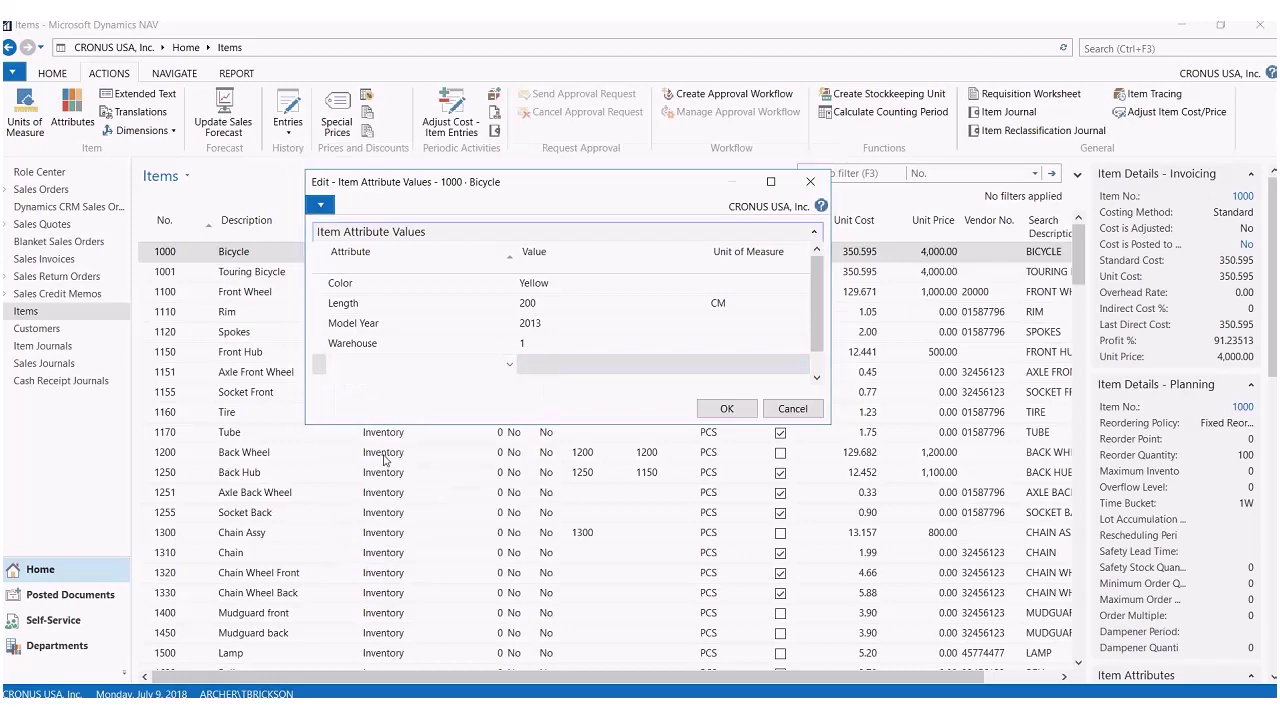
click(535, 364)
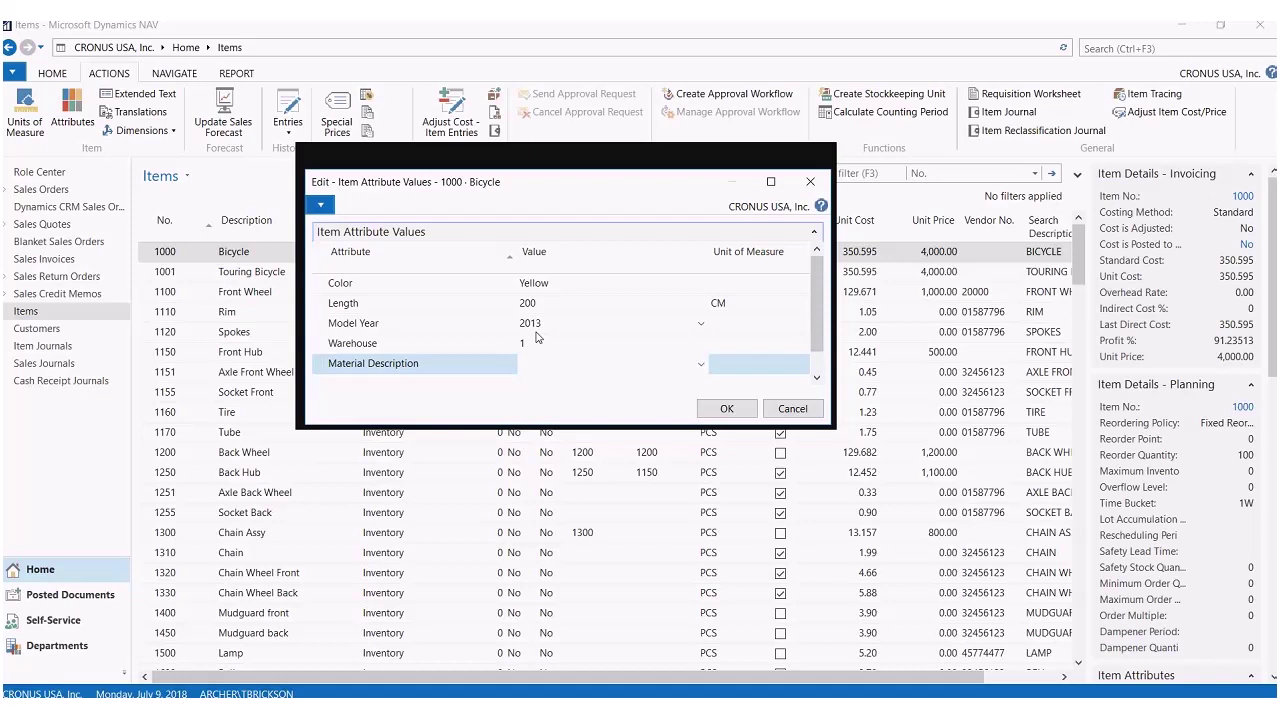
click(815, 411)
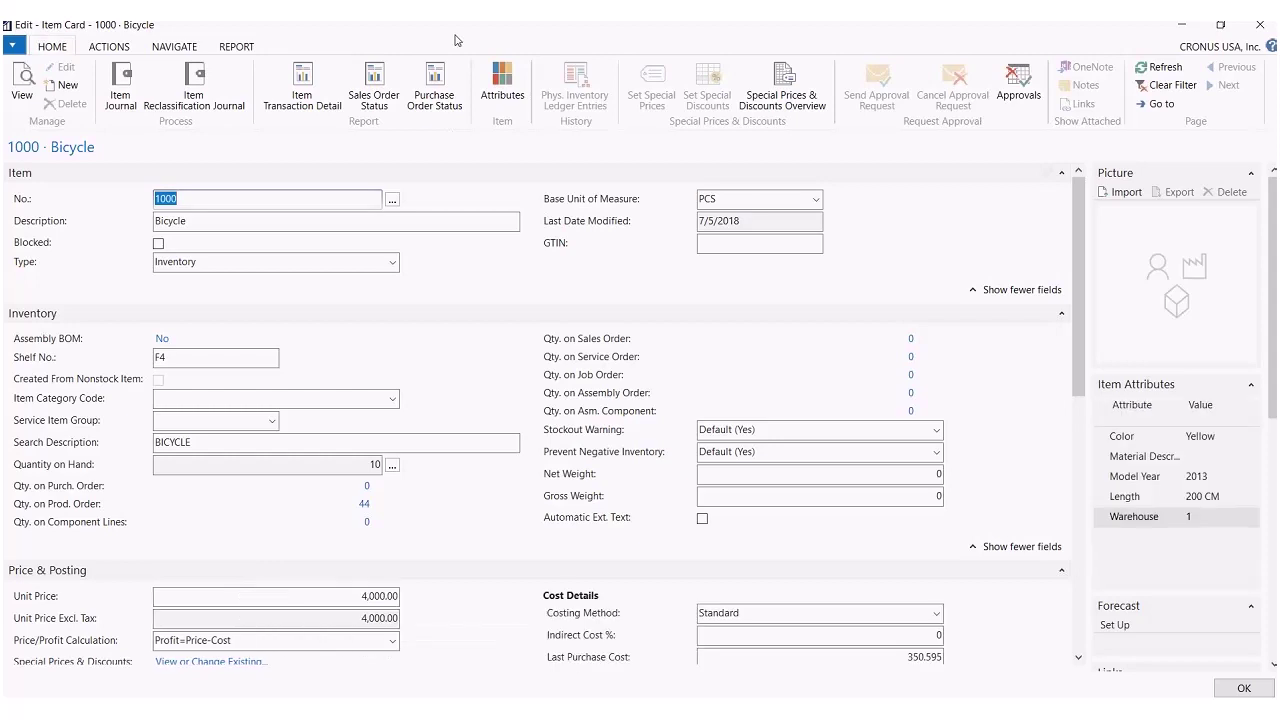
Review the item attributes shown on the Bicycle item card and close the card.
scroll(457, 364, down, 2)
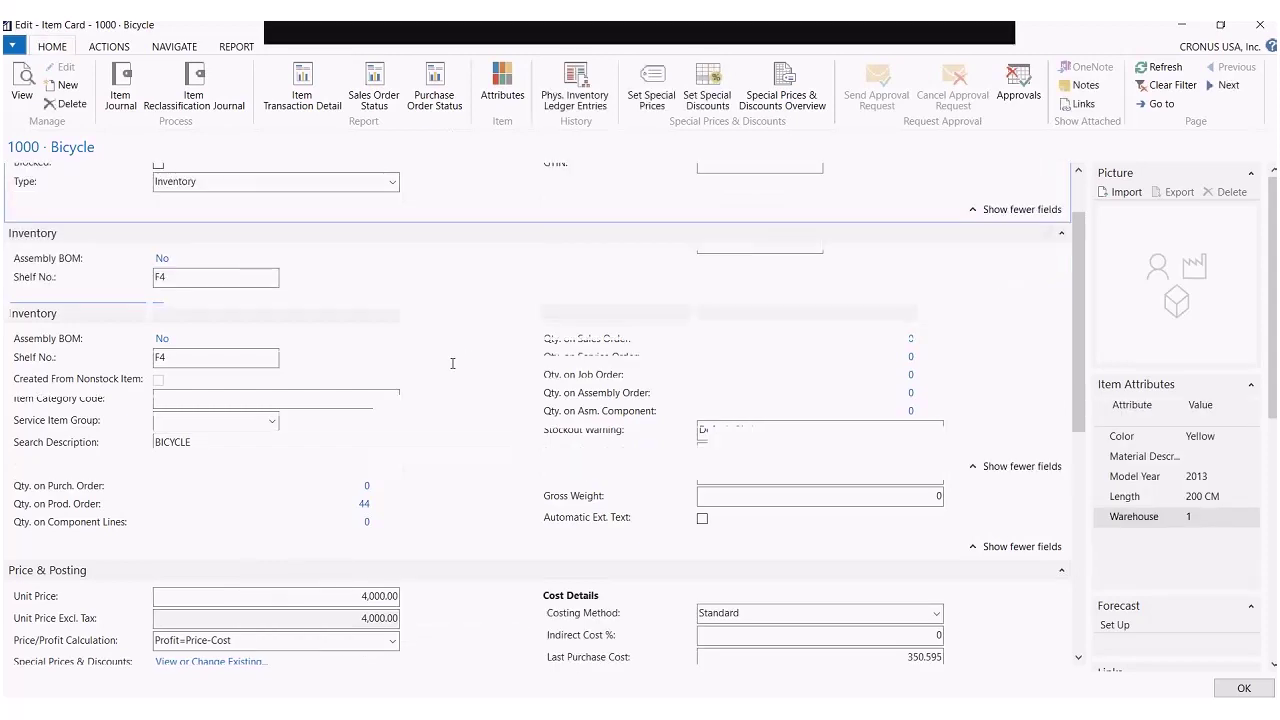
scroll(452, 366, up, 2)
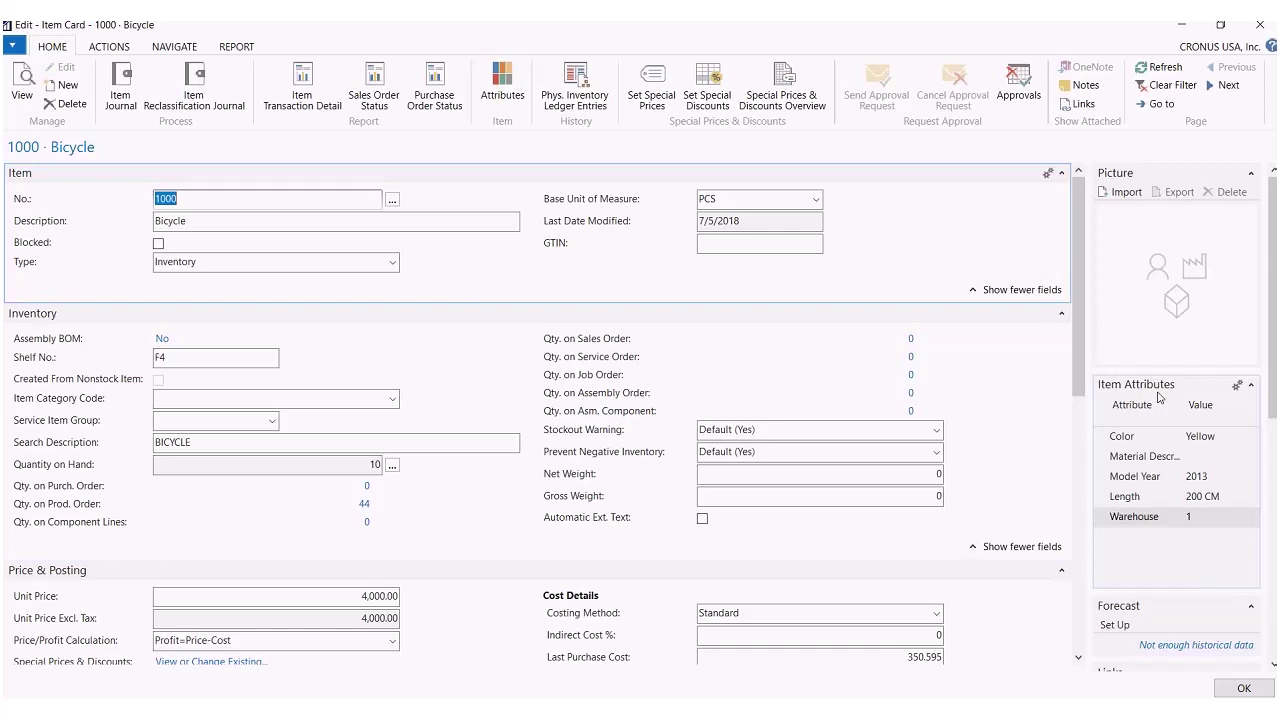
scroll(1159, 400, down, 2)
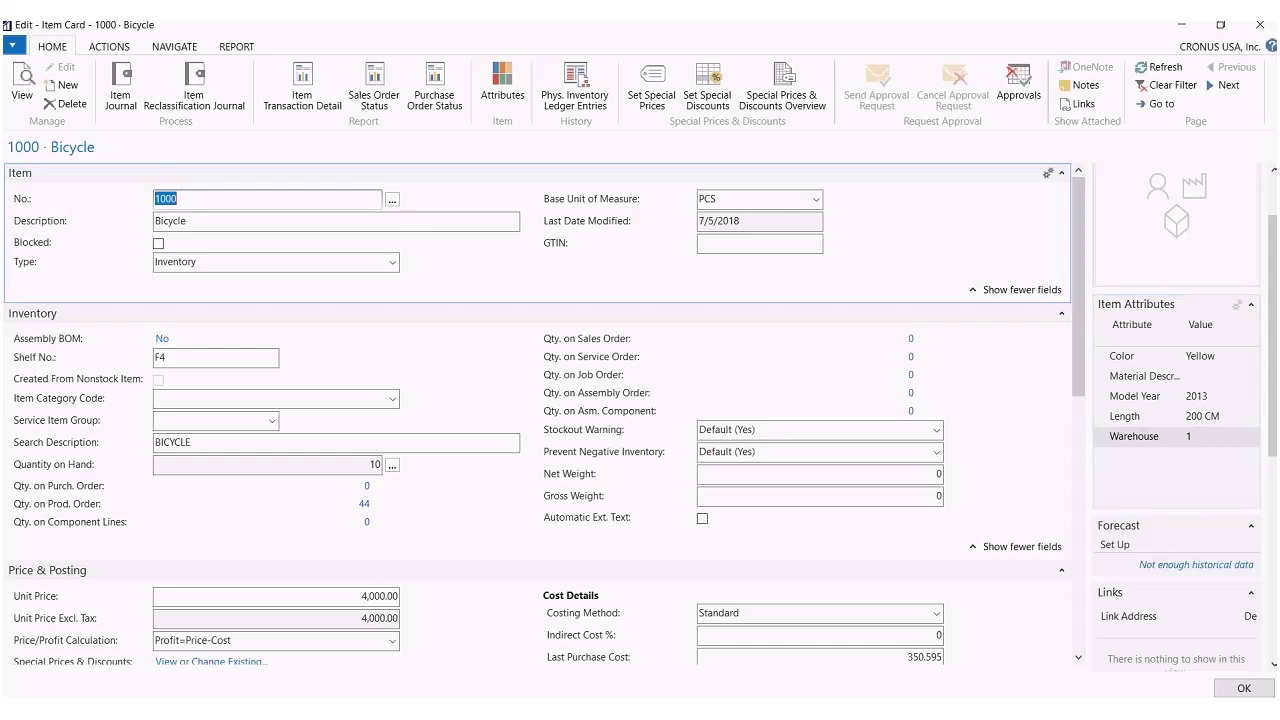
click(1257, 27)
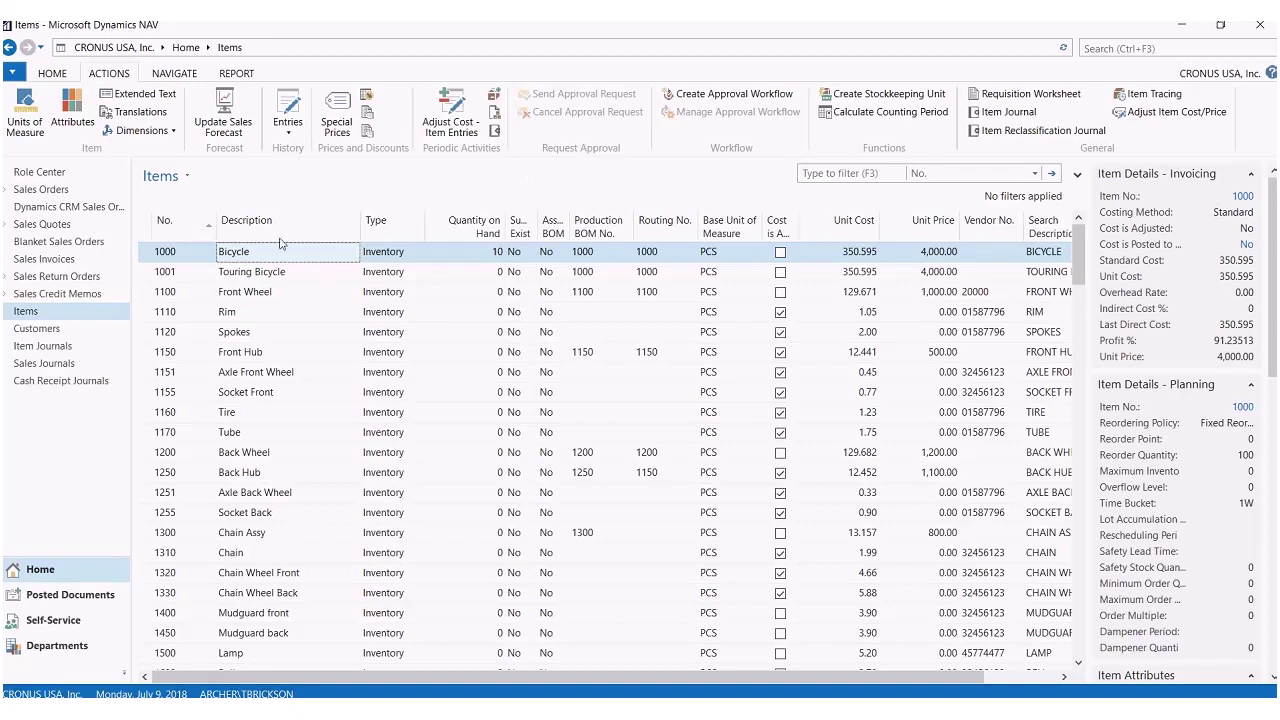
Filter the Items list by attribute, with Color set to Yellow.
click(52, 74)
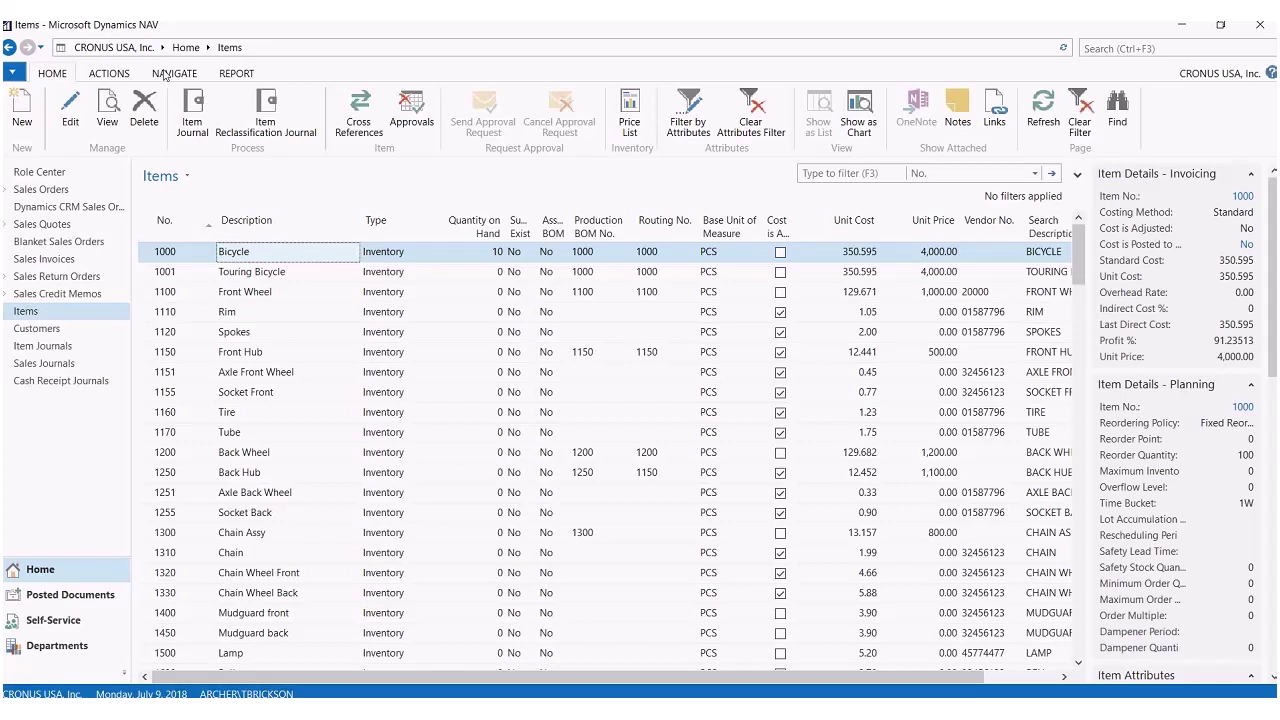
click(690, 126)
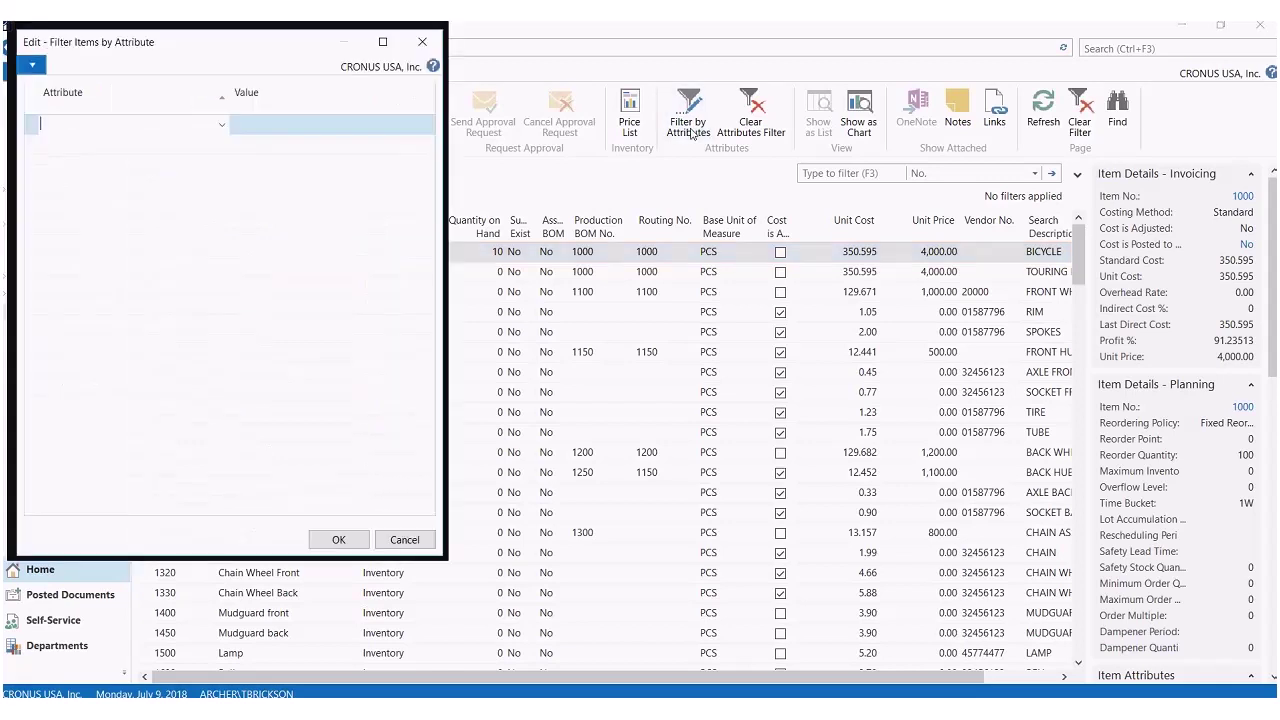
click(221, 125)
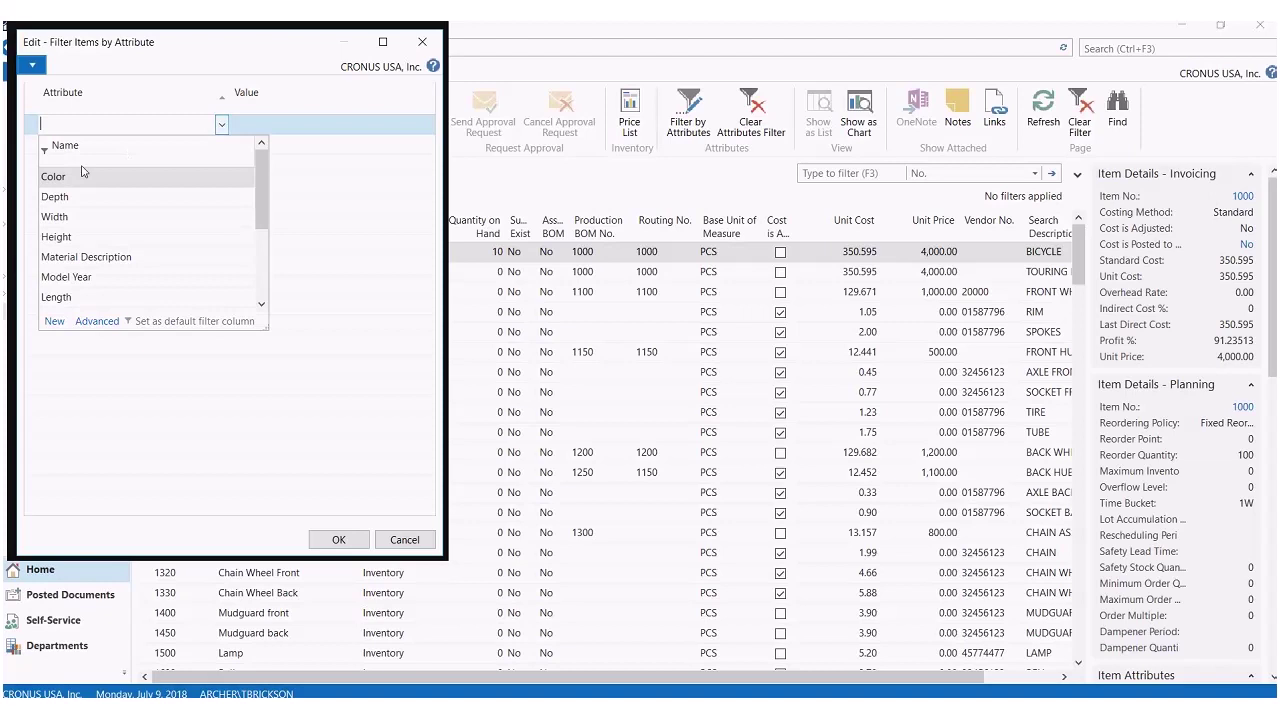
click(83, 175)
click(251, 127)
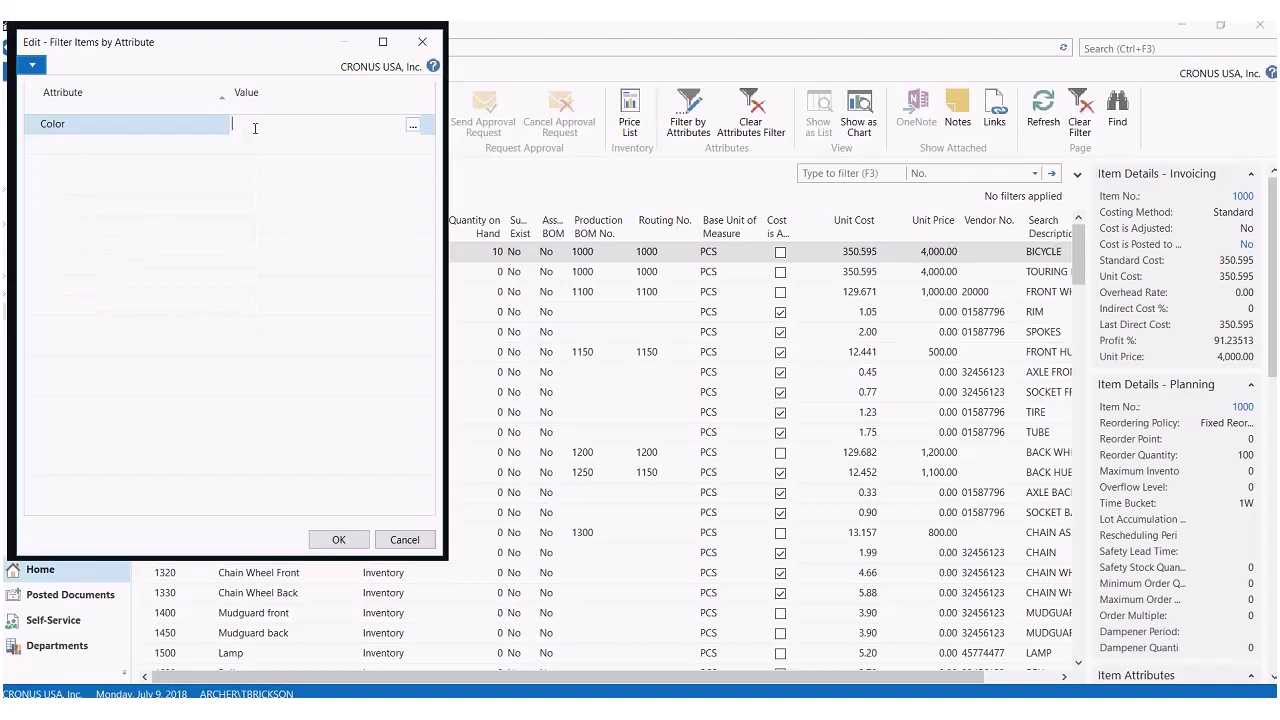
click(413, 125)
click(114, 183)
click(183, 554)
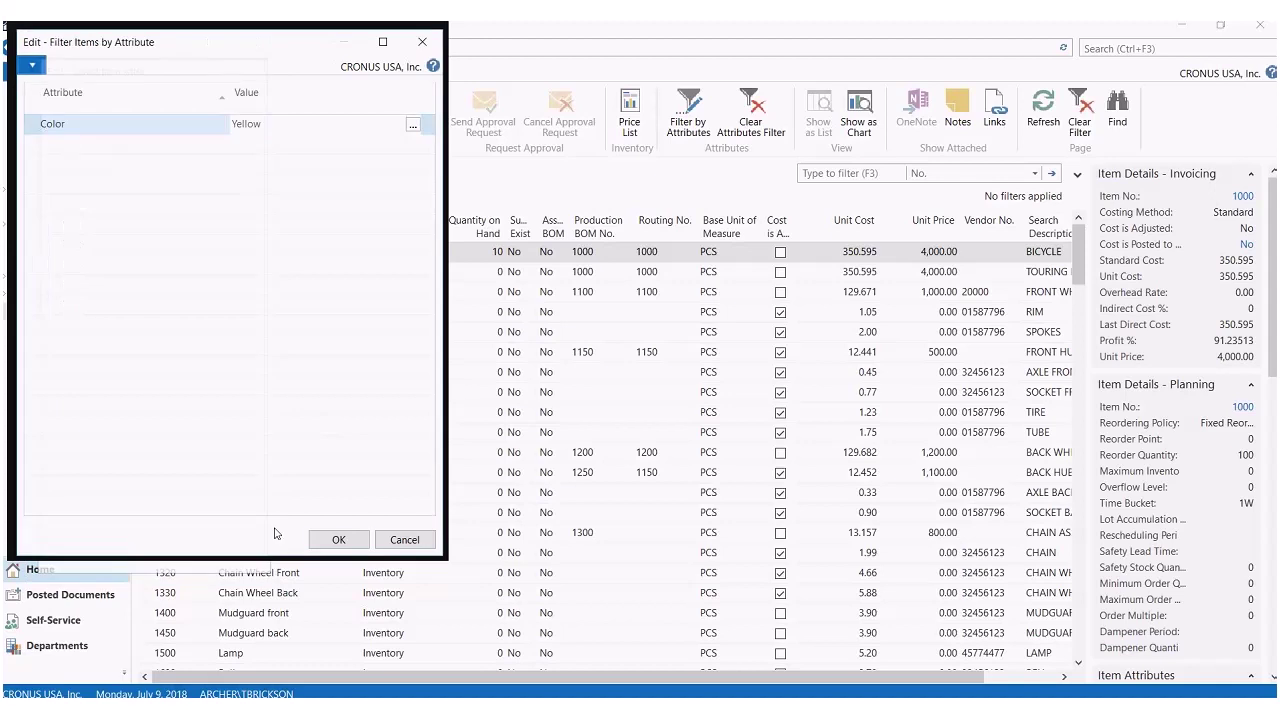
click(339, 539)
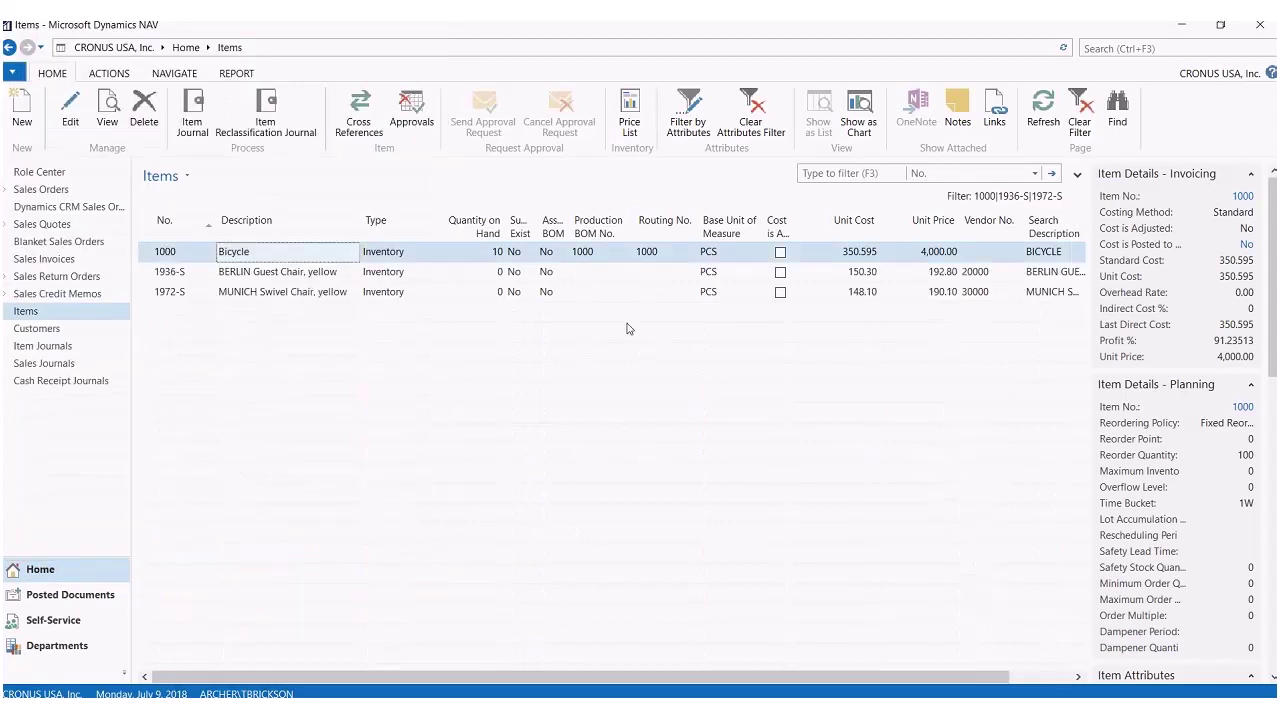